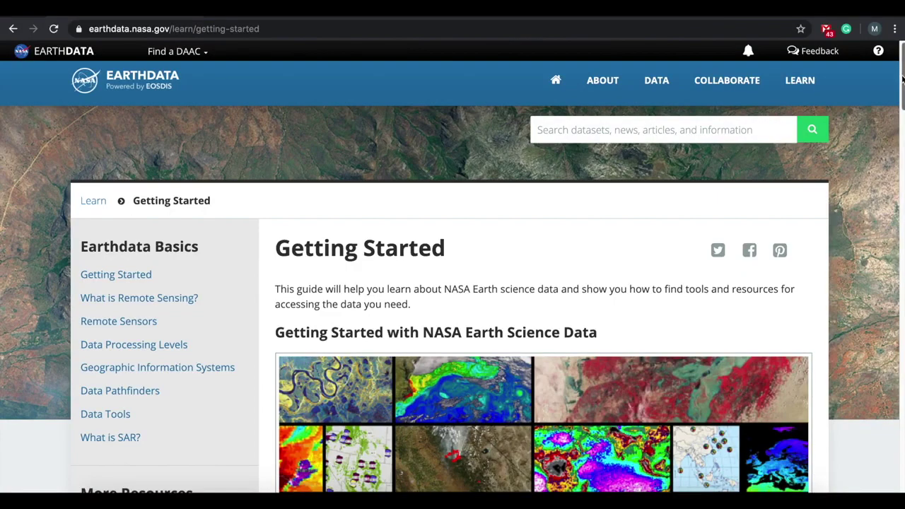
Step: Scroll the Getting Started guide down past the Find Data and Visualize Data sections
scroll(901, 80, "down", 4)
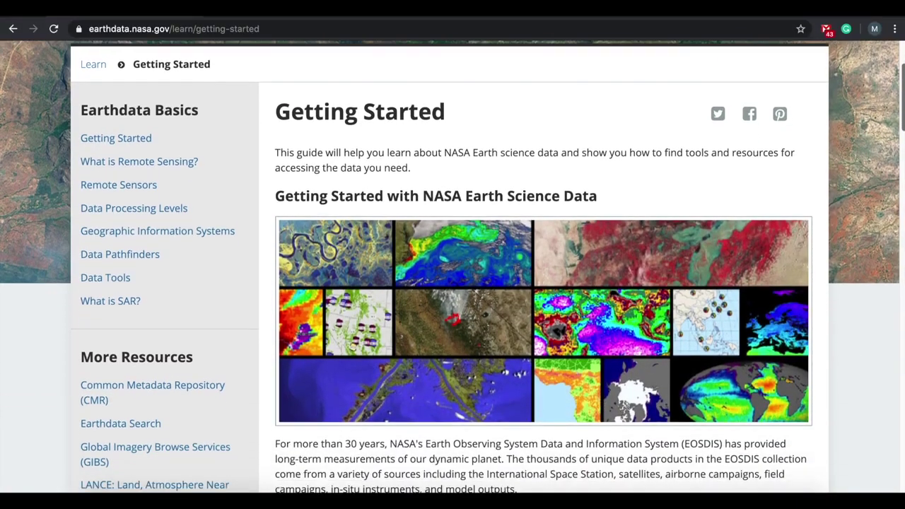
scroll(902, 80, "down", 4)
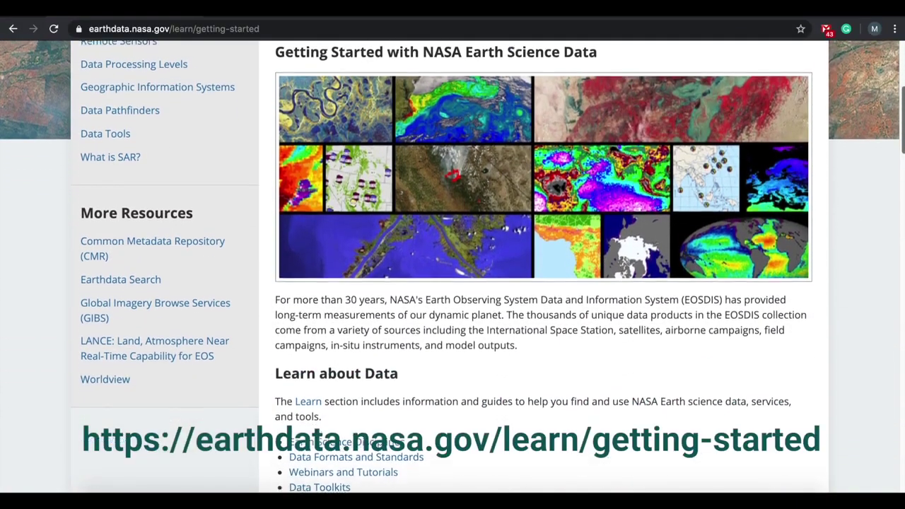
scroll(901, 80, "down", 3)
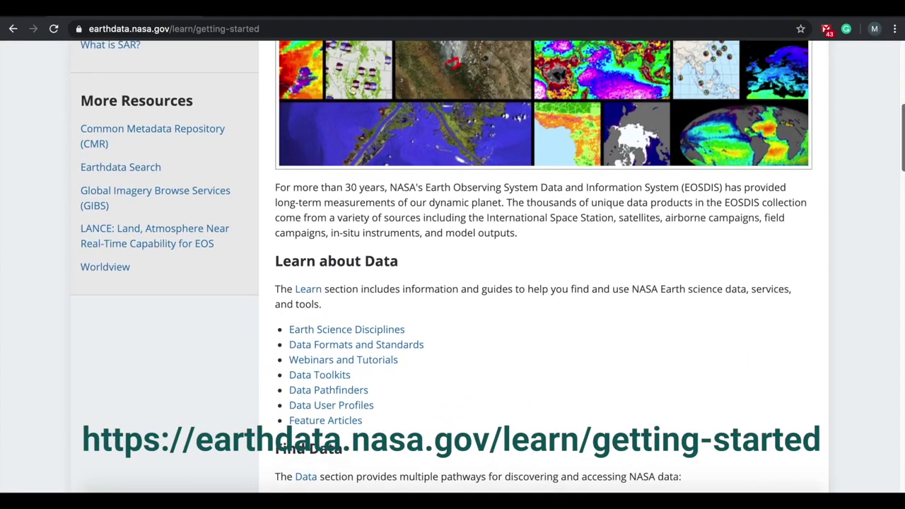
scroll(452, 269, "down", 5)
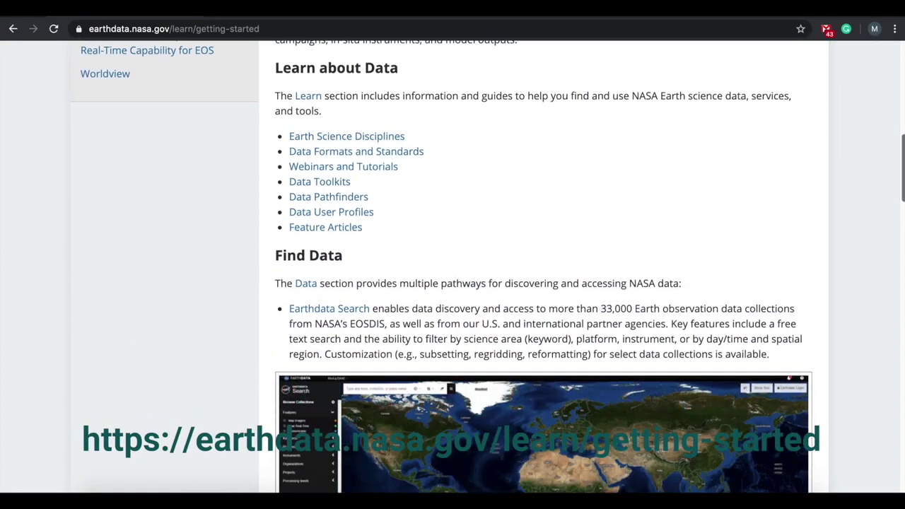
scroll(452, 268, "down", 6)
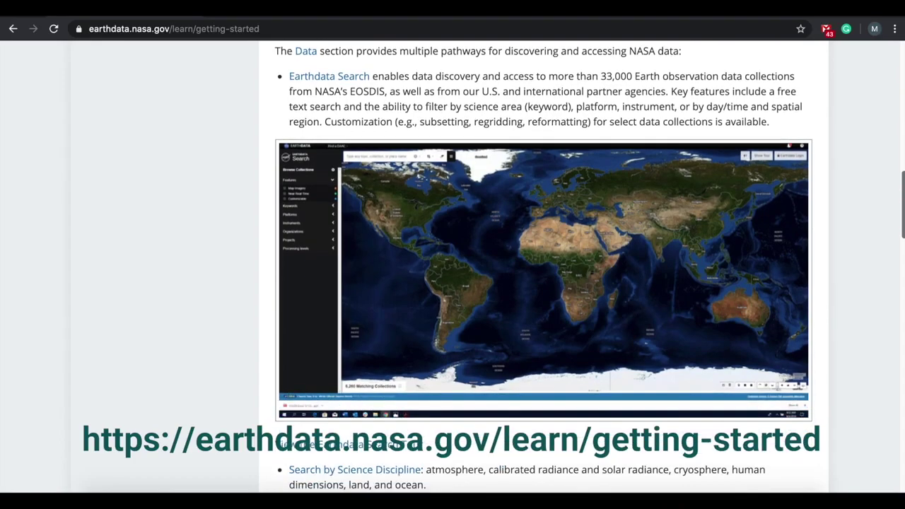
scroll(902, 245, "down", 6)
scroll(902, 245, "down", 7)
scroll(452, 269, "down", 8)
scroll(902, 393, "down", 8)
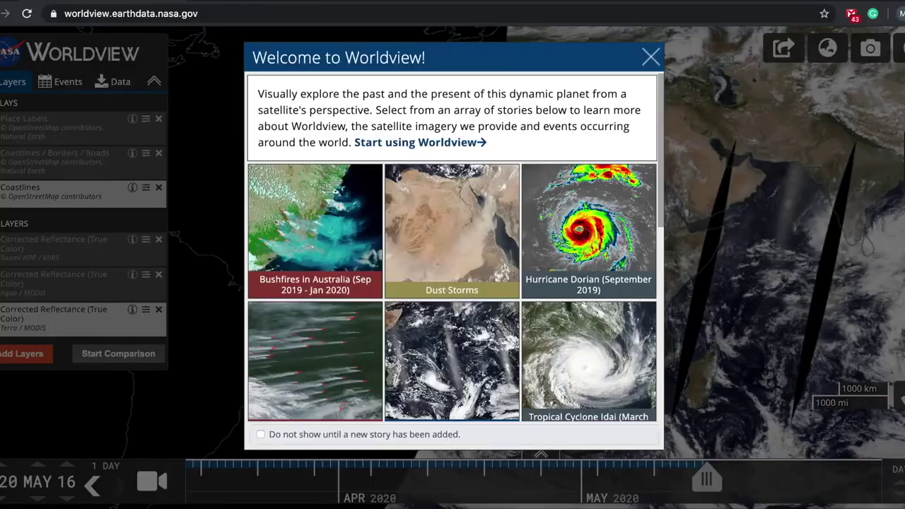
Step: Dismiss the welcome stories, centre the map on Africa and Asia, and step the date back to May 13
left_click(651, 59)
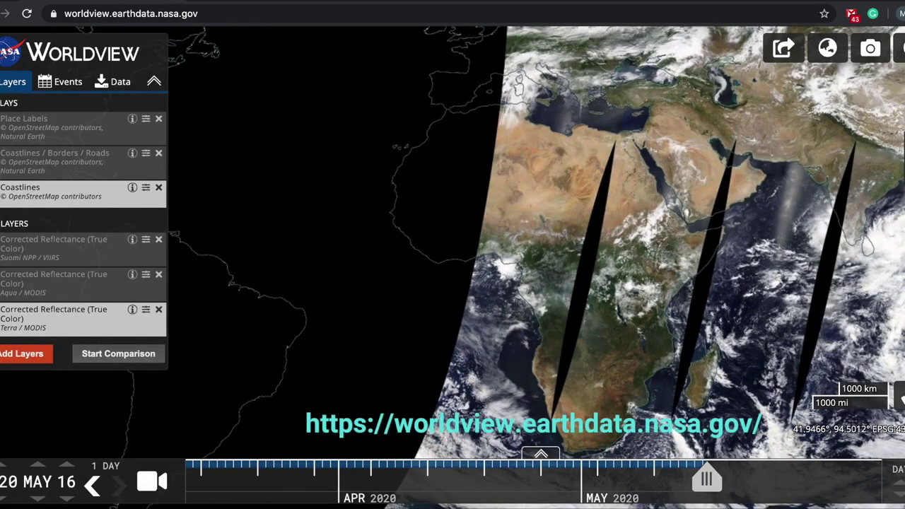
left_click_drag(879, 120, 597, 133)
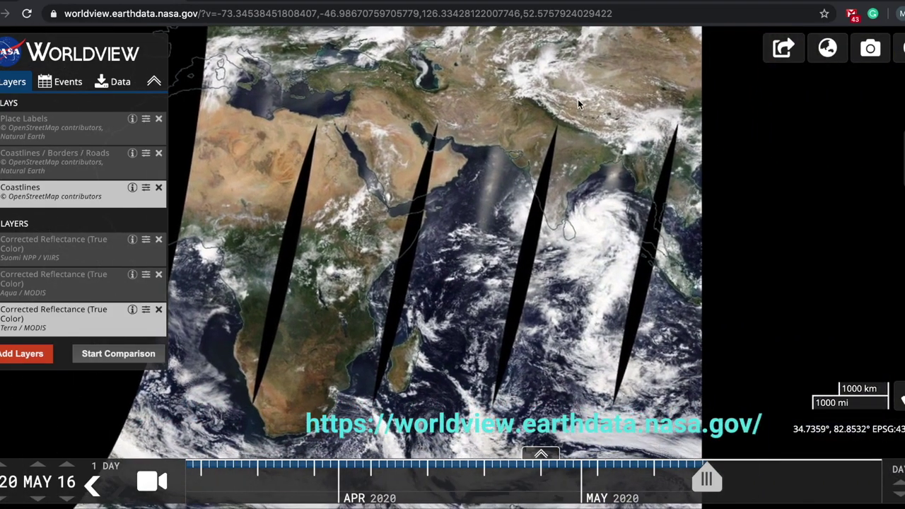
left_click(93, 485)
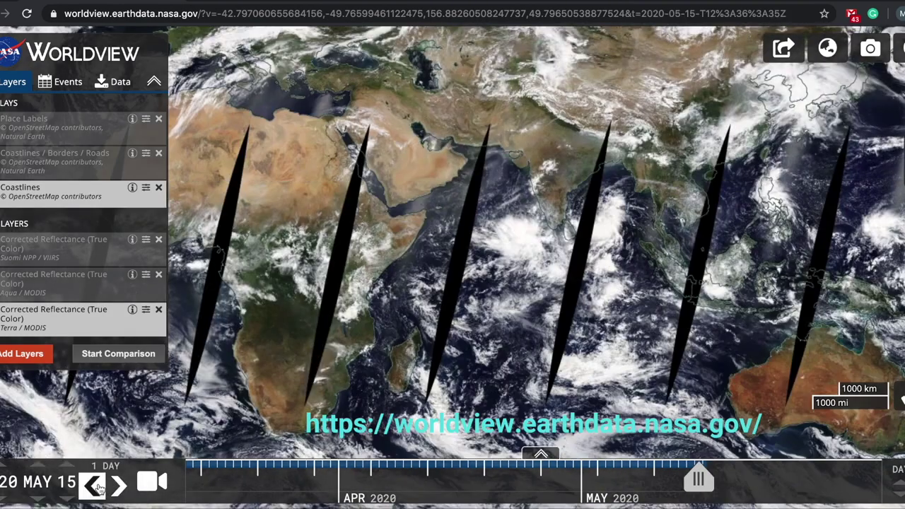
left_click(96, 486)
left_click(98, 486)
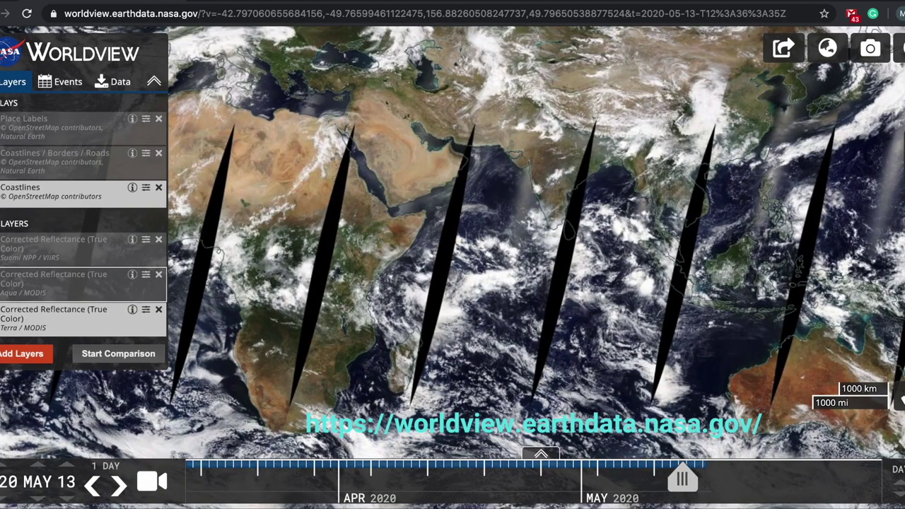
Step: Turn on the Aqua / MODIS true-colour and Coastlines / Borders / Roads layers, then open Add Layers
left_click(2, 279)
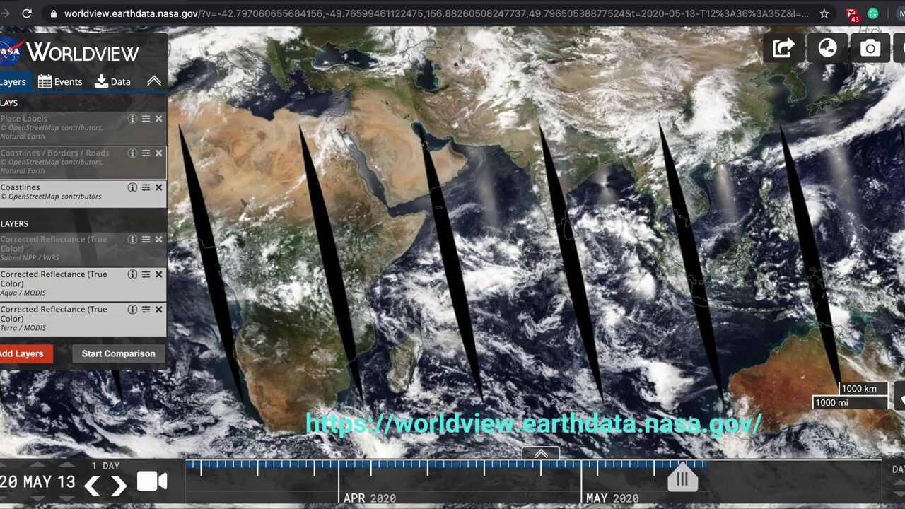
left_click(2, 161)
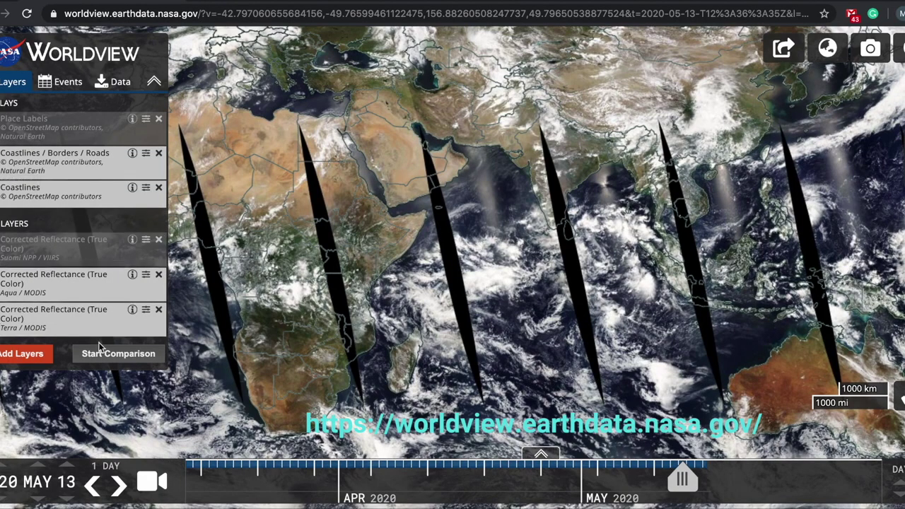
left_click(21, 354)
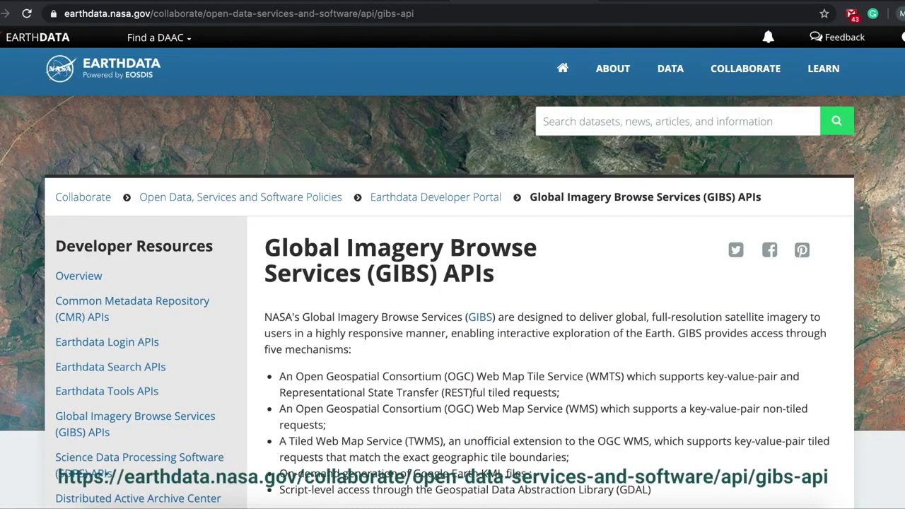
Step: Scroll the GIBS APIs developer page down to its footer
scroll(453, 283, "down", 2)
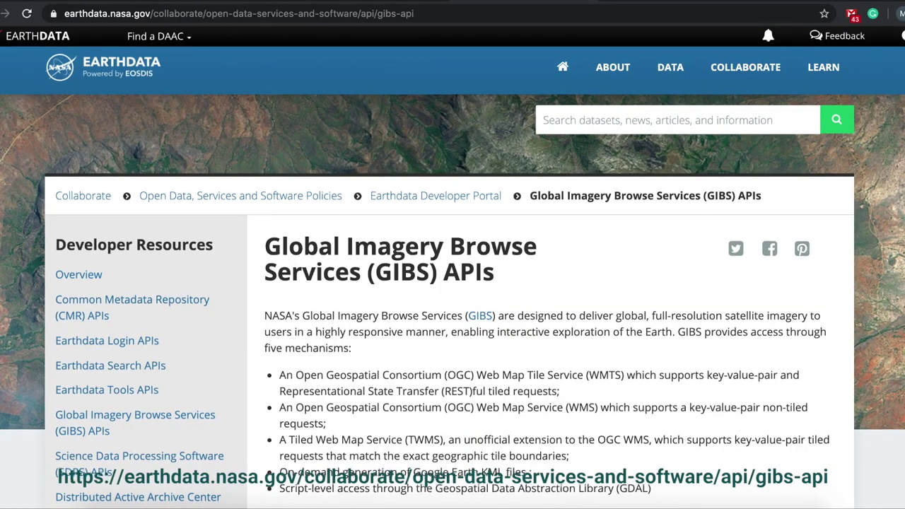
scroll(452, 283, "down", 3)
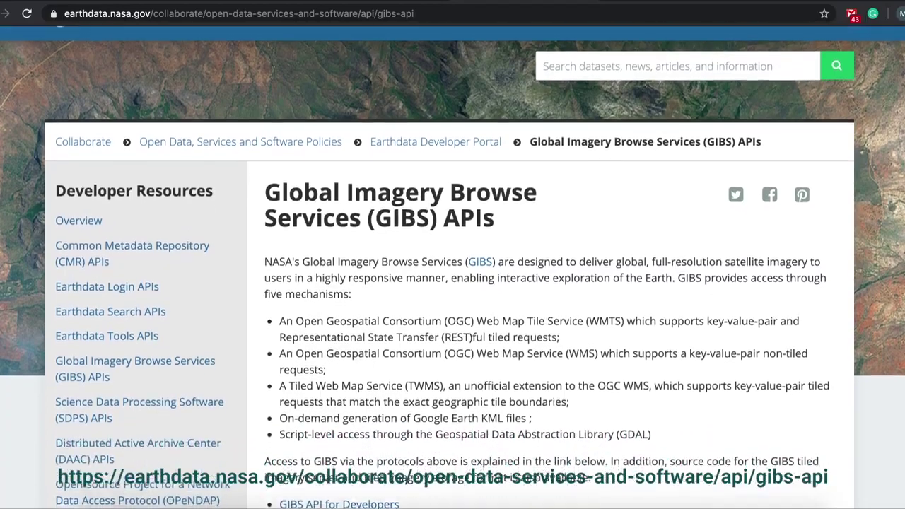
scroll(452, 282, "down", 3)
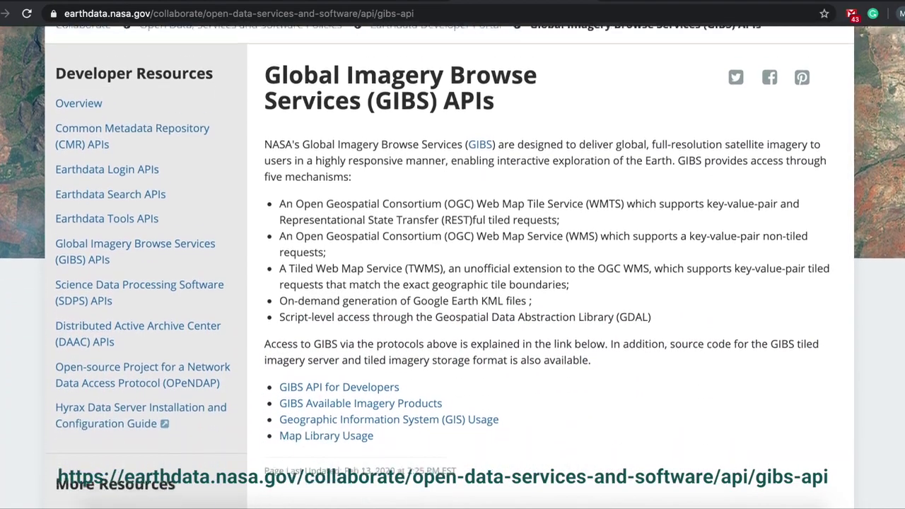
scroll(453, 283, "down", 3)
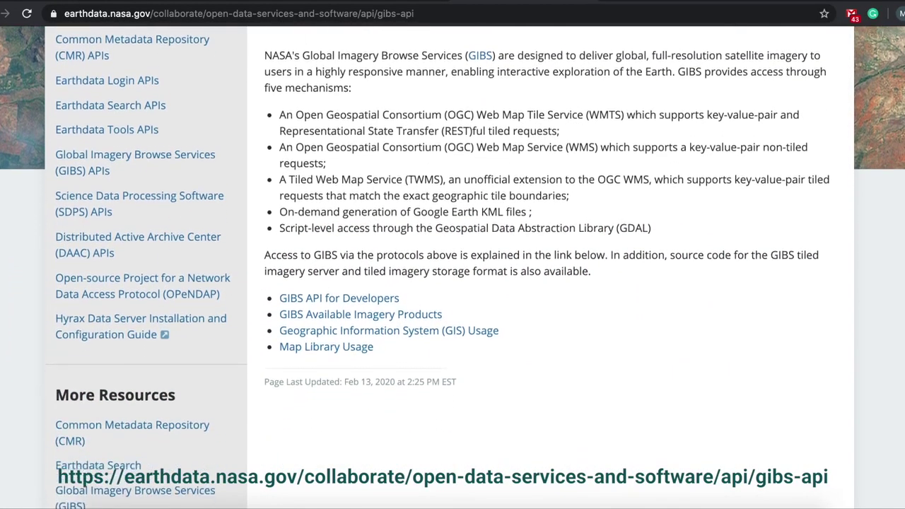
scroll(453, 282, "down", 3)
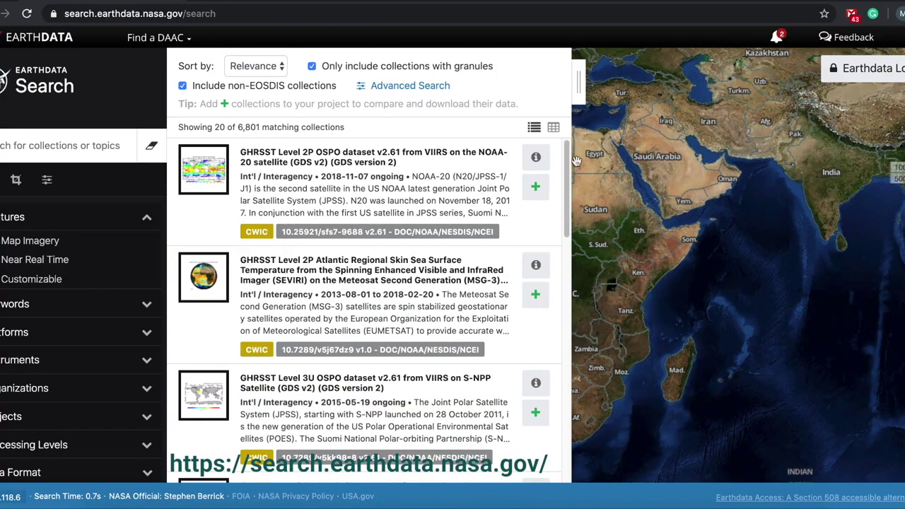
Step: Filter collections by the Aerosols keyword and open the OMPS-NPP L2 NM Aerosol Index granules
scroll(569, 266, "down", 3)
scroll(572, 266, "down", 10)
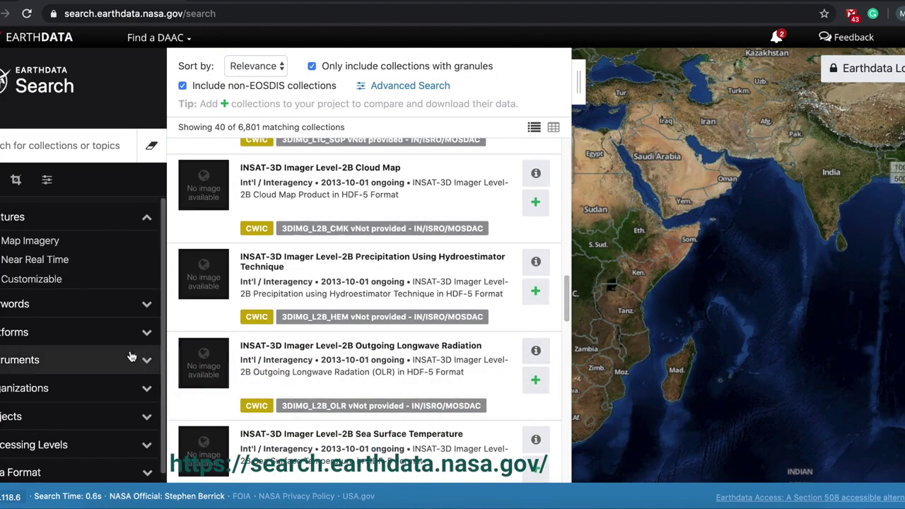
left_click(145, 304)
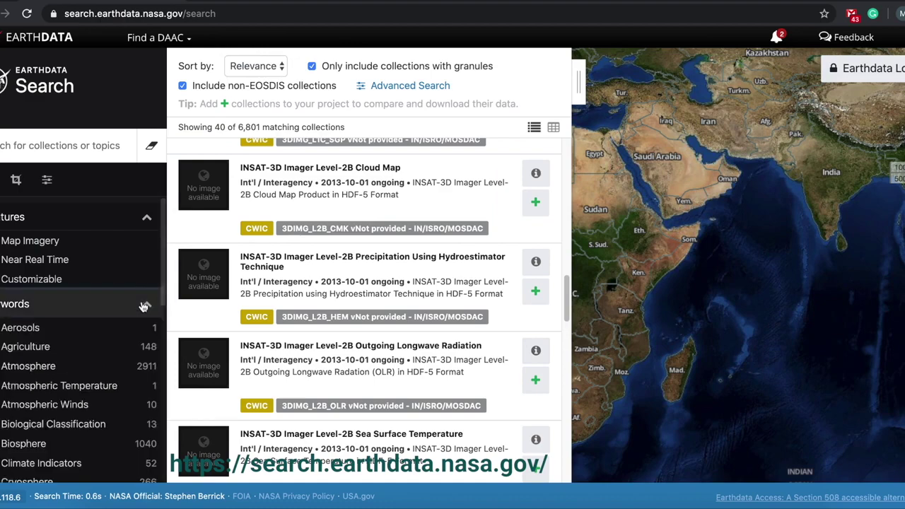
left_click(21, 327)
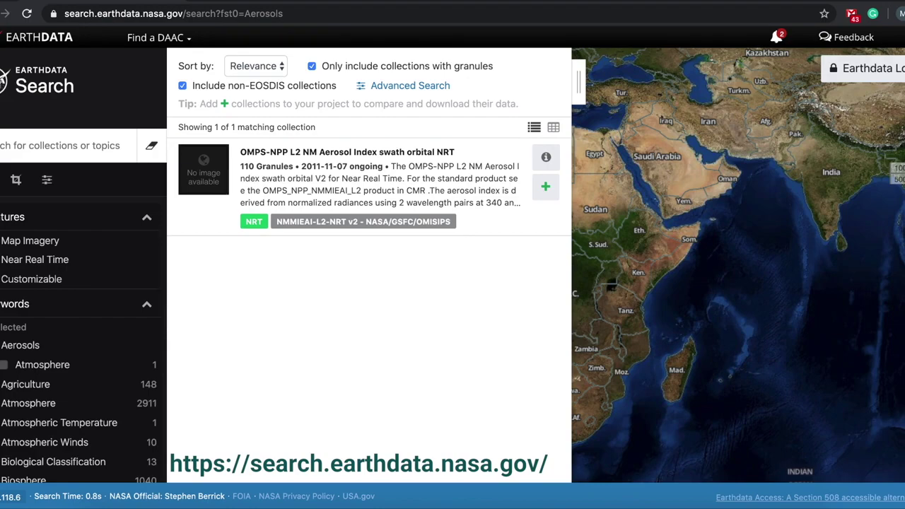
left_click(269, 155)
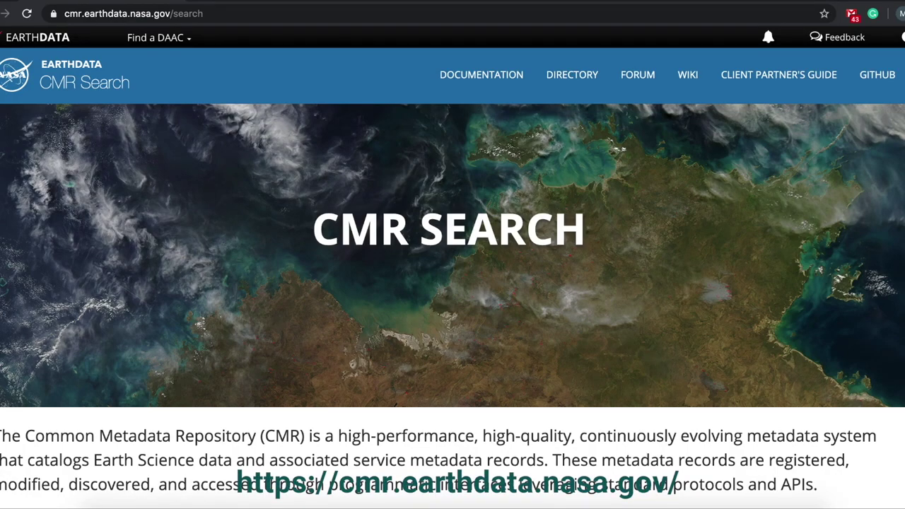
Step: From the CMR Search homepage, open the API Documentation via Learn more and scroll its contents
scroll(453, 267, "down", 2)
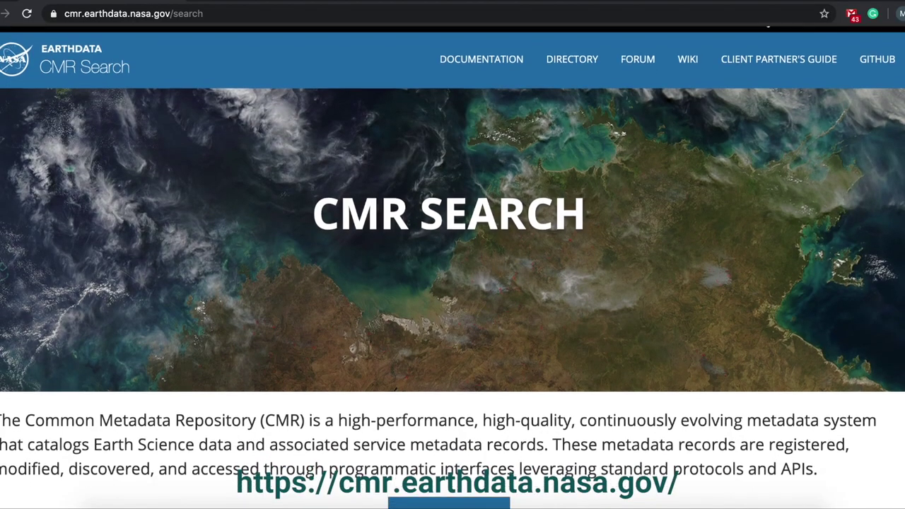
scroll(453, 268, "down", 1)
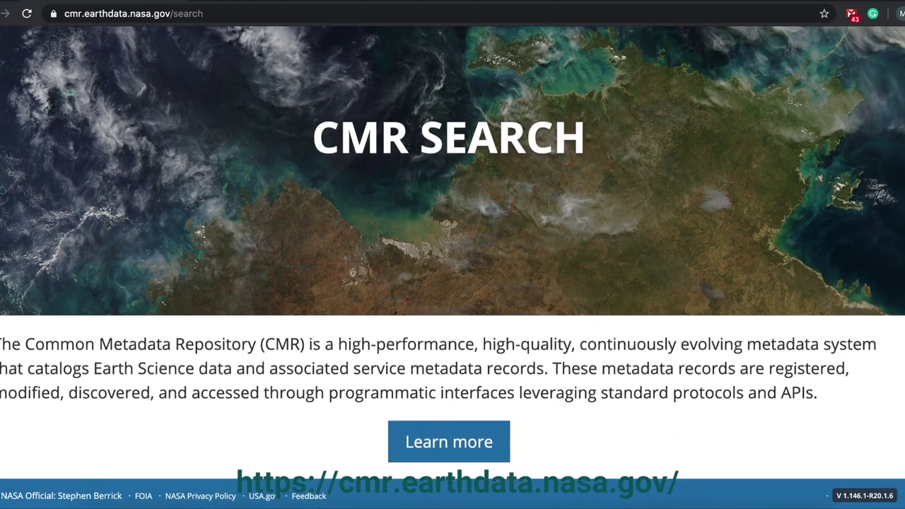
left_click(493, 439)
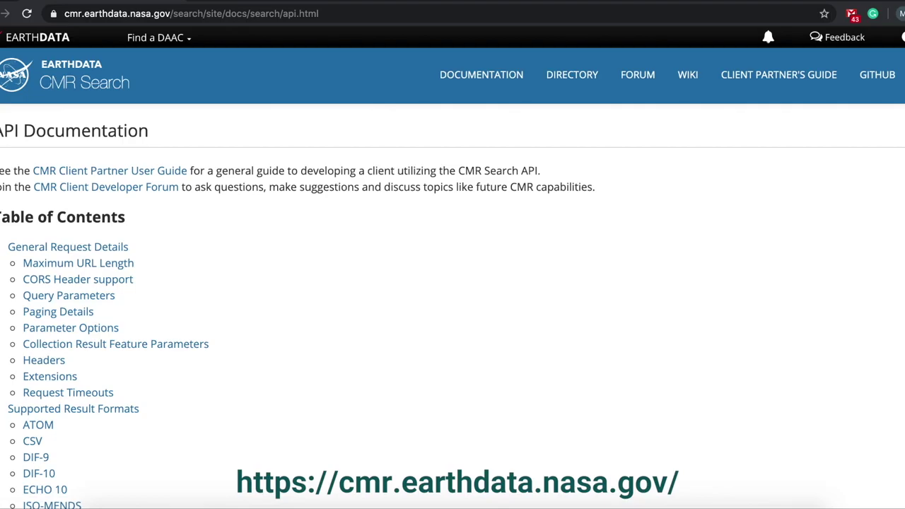
scroll(452, 269, "down", 20)
scroll(452, 268, "down", 6)
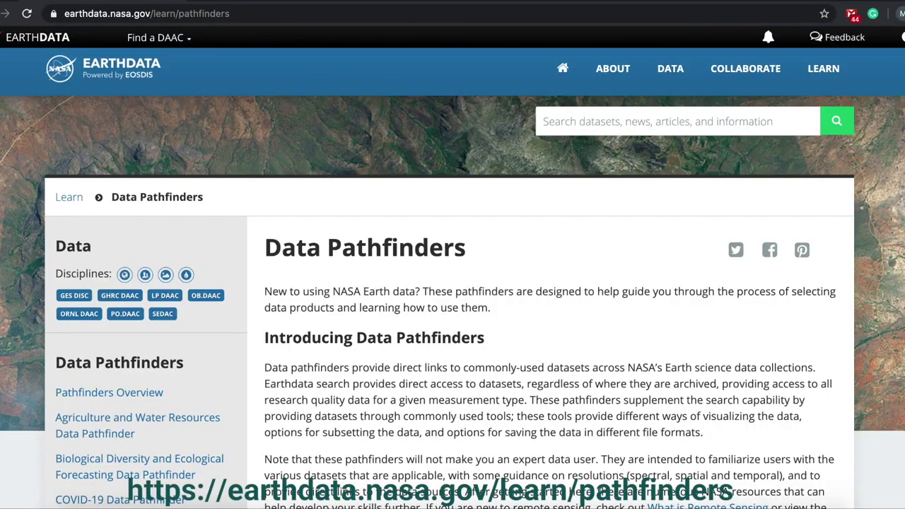
scroll(452, 282, "down", 4)
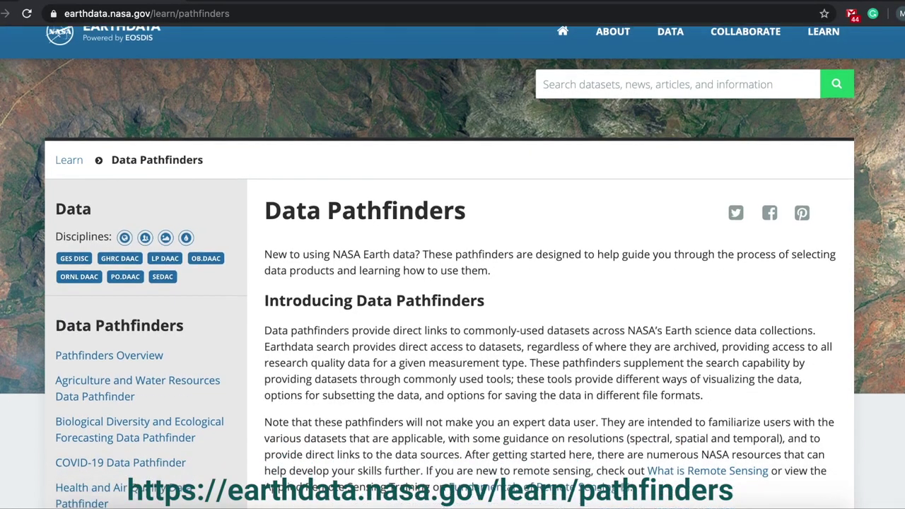
scroll(453, 283, "down", 3)
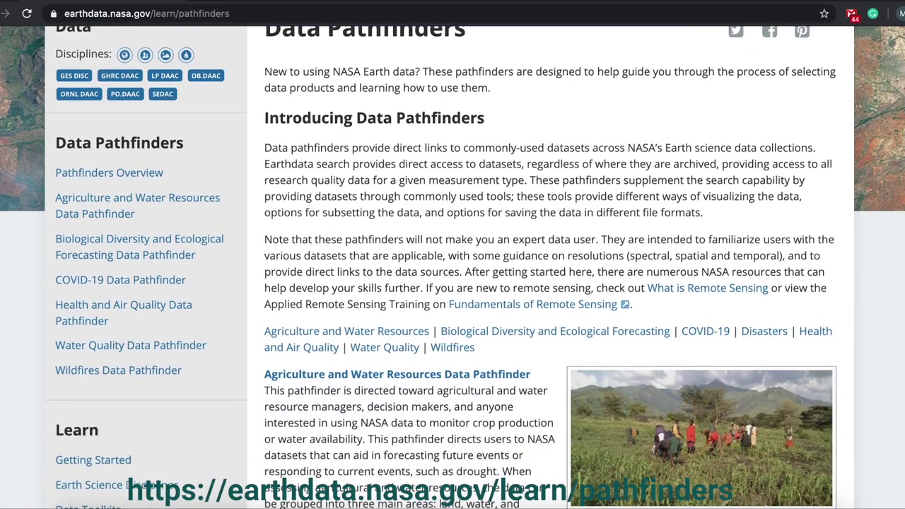
scroll(452, 283, "down", 3)
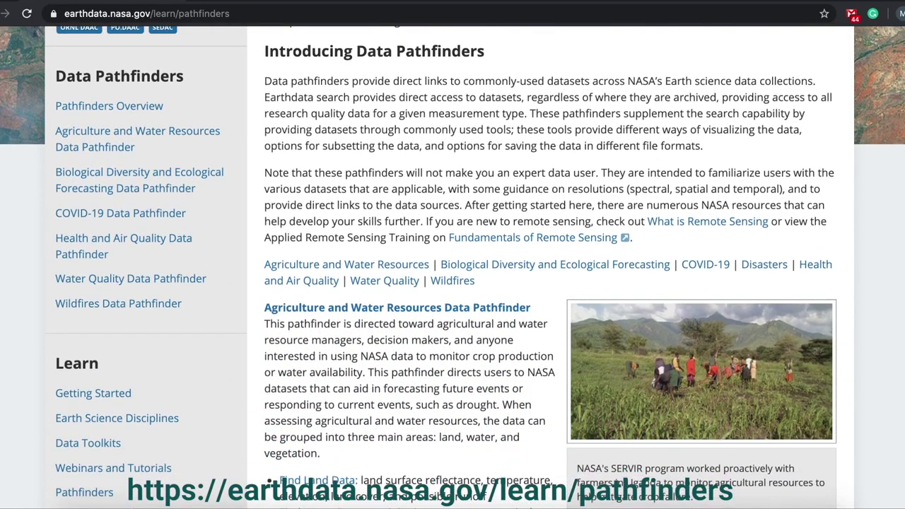
scroll(452, 283, "down", 3)
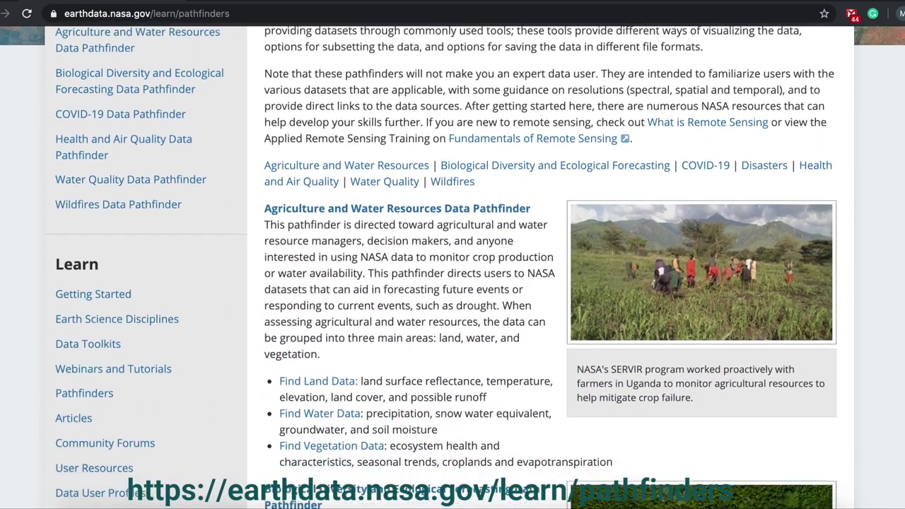
scroll(452, 282, "down", 2)
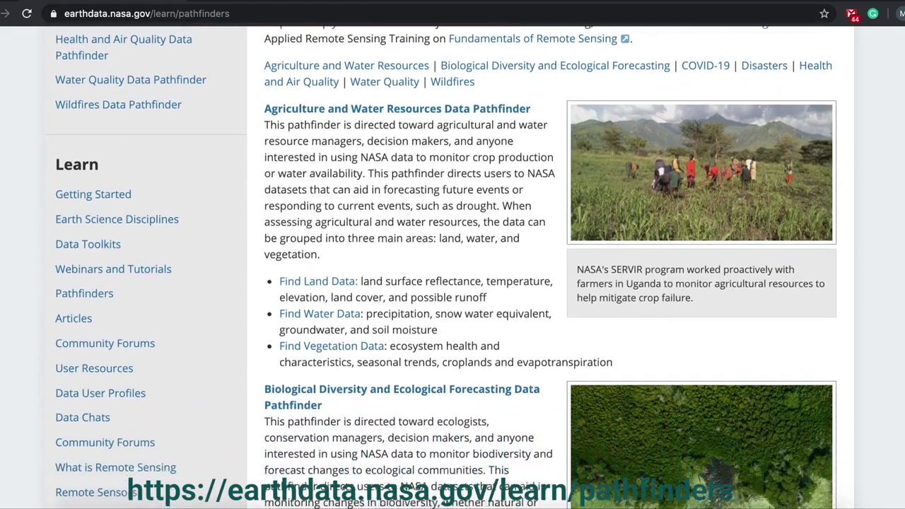
scroll(452, 282, "down", 3)
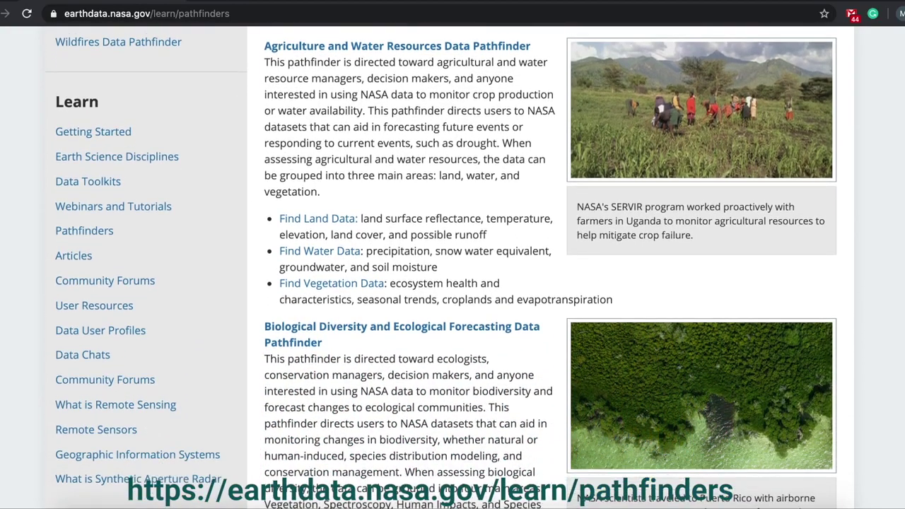
scroll(452, 283, "down", 2)
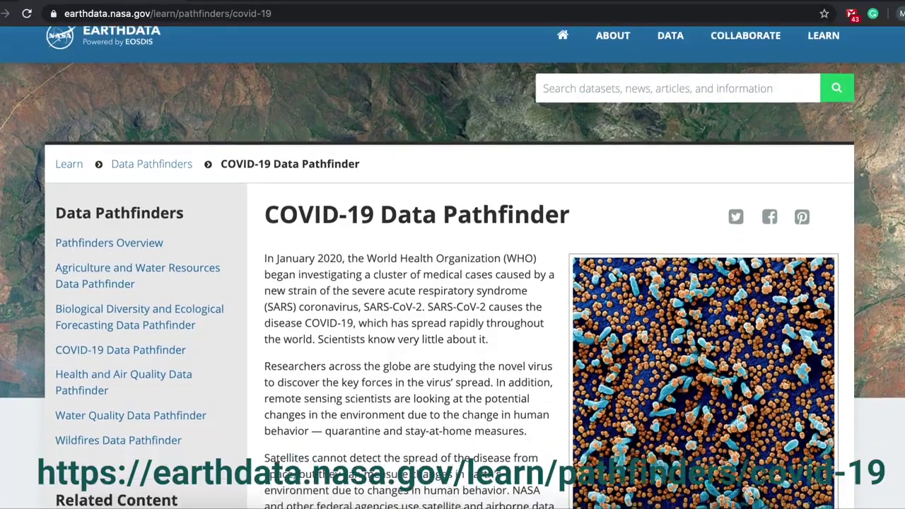
Step: Scroll the COVID-19 Data Pathfinder page through its introduction and Related Content links
scroll(452, 267, "down", 2)
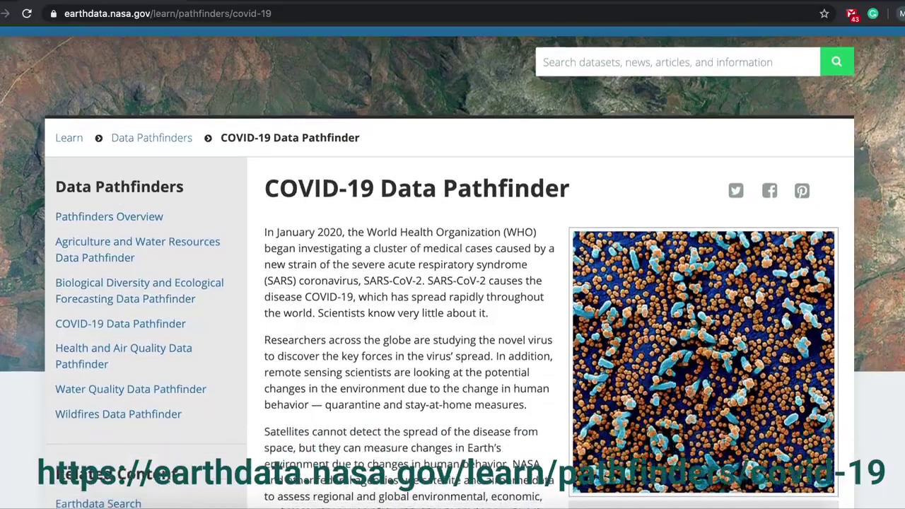
scroll(452, 267, "down", 2)
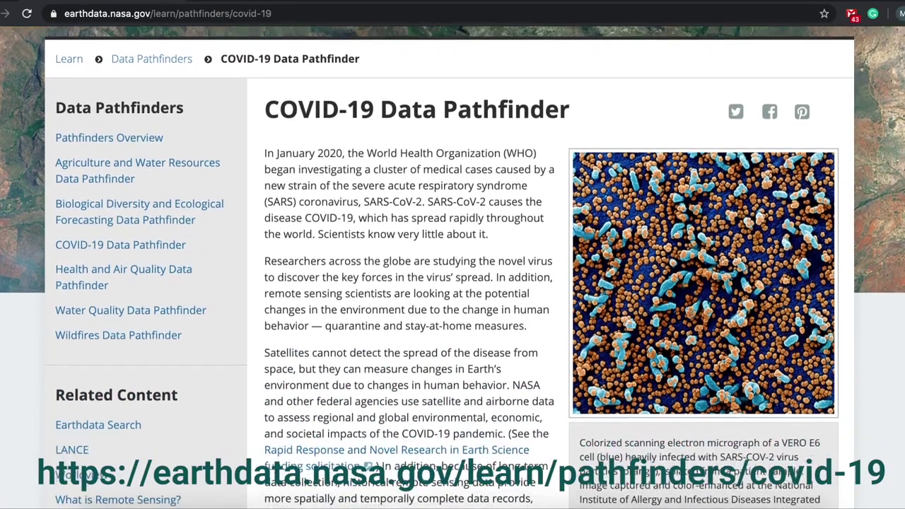
scroll(453, 267, "down", 4)
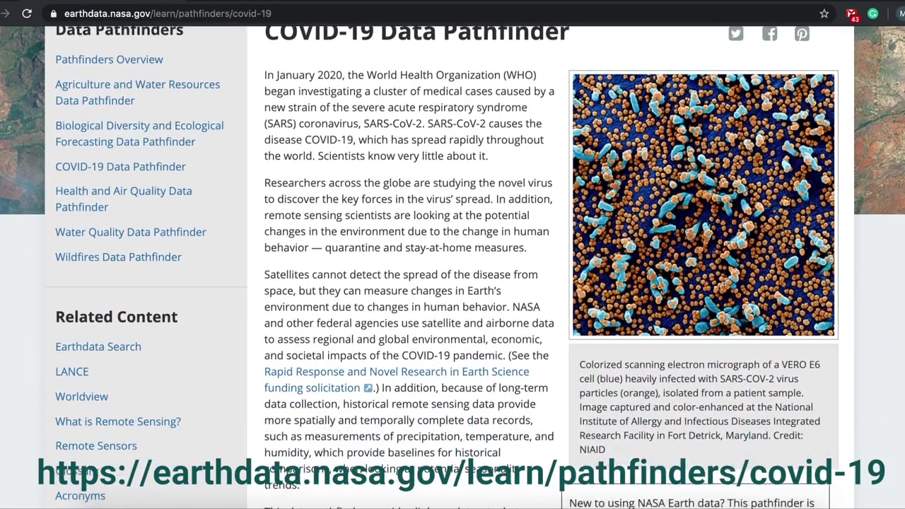
scroll(453, 267, "down", 4)
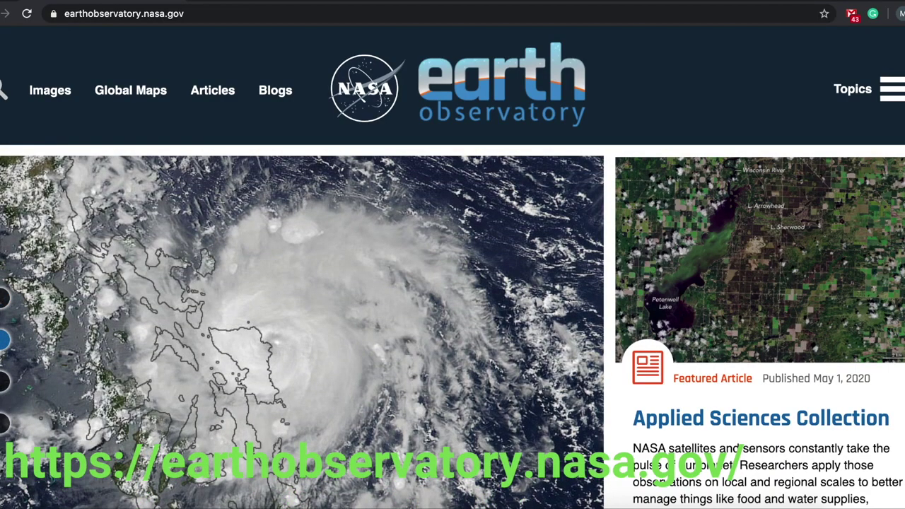
Step: Scroll the Earth Observatory homepage down to the Image of the Day and Applied Sciences article
scroll(453, 271, "down", 3)
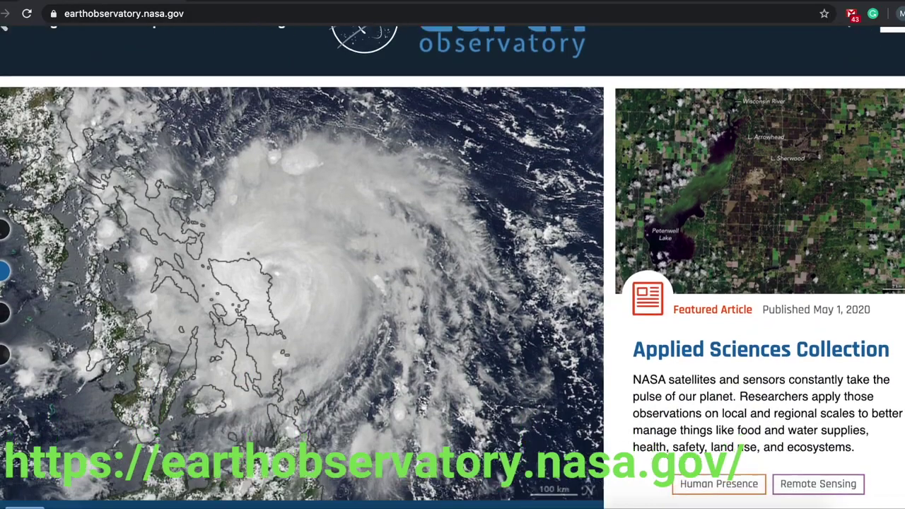
scroll(453, 270, "down", 3)
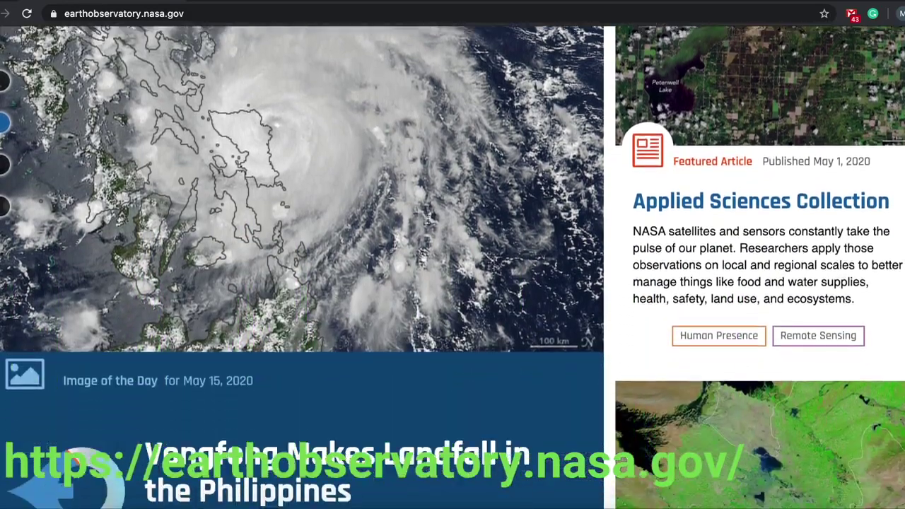
scroll(452, 270, "down", 3)
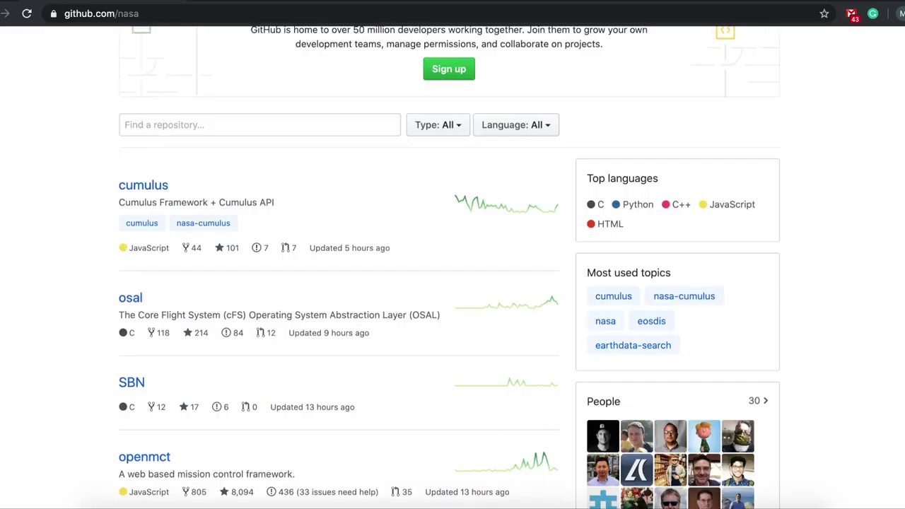
Step: Scroll through NASA's GitHub repositories such as cumulus, openmct and Common-Metadata-Repository
scroll(450, 267, "down", 5)
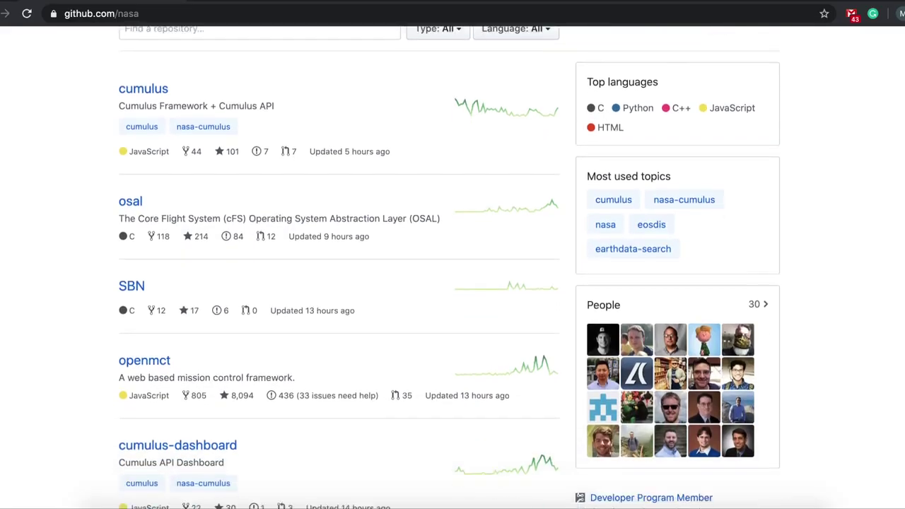
scroll(450, 267, "down", 3)
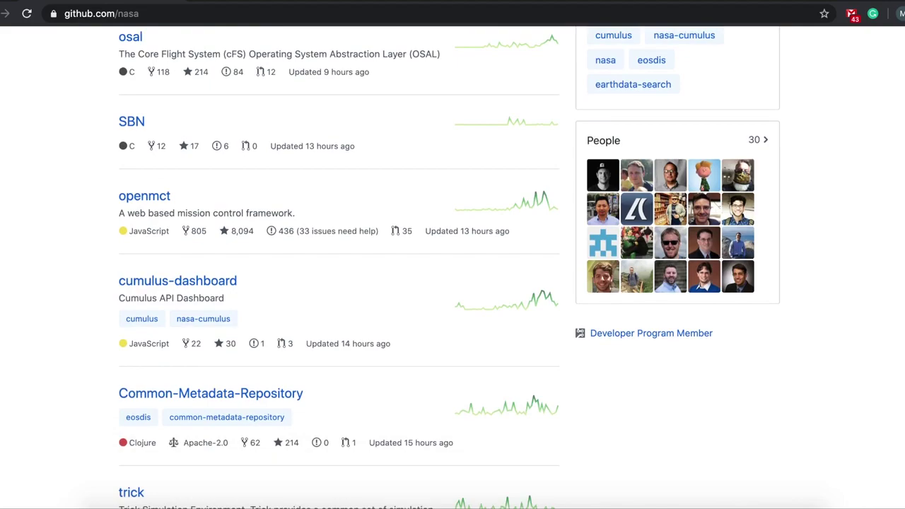
scroll(449, 267, "down", 1)
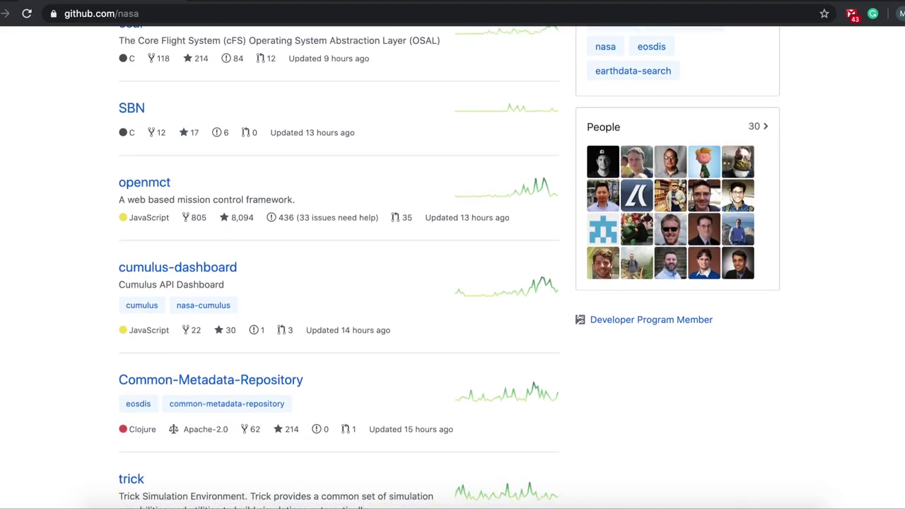